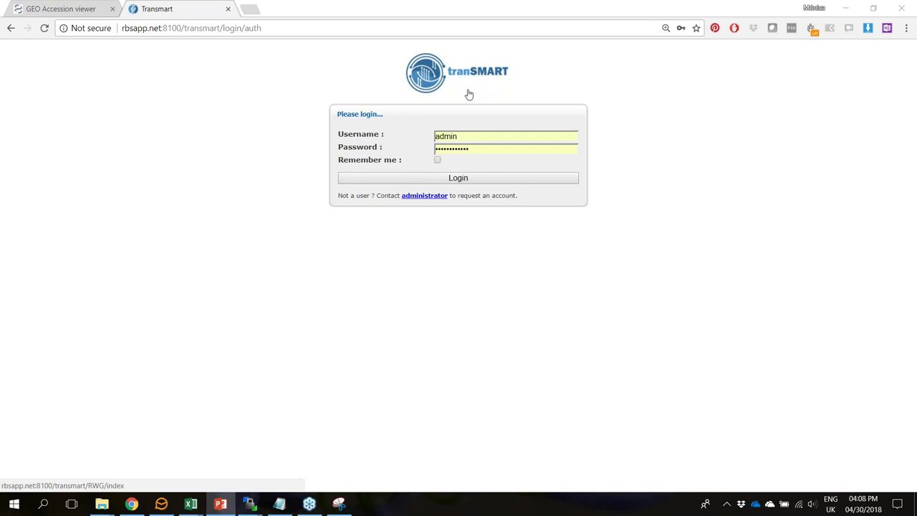
- Log in to tranSMART with the prefilled credentials and expand Test Studies in the Navigate Terms tree
left_click(478, 179)
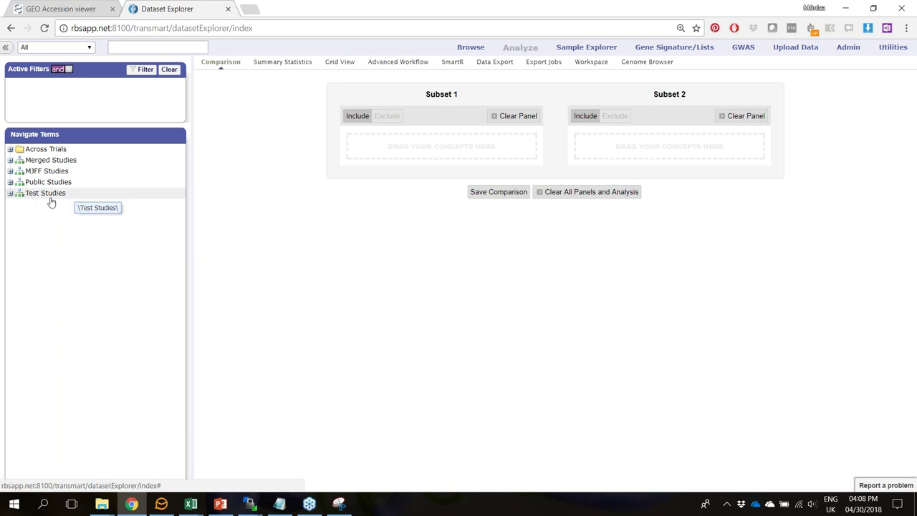
left_click(10, 193)
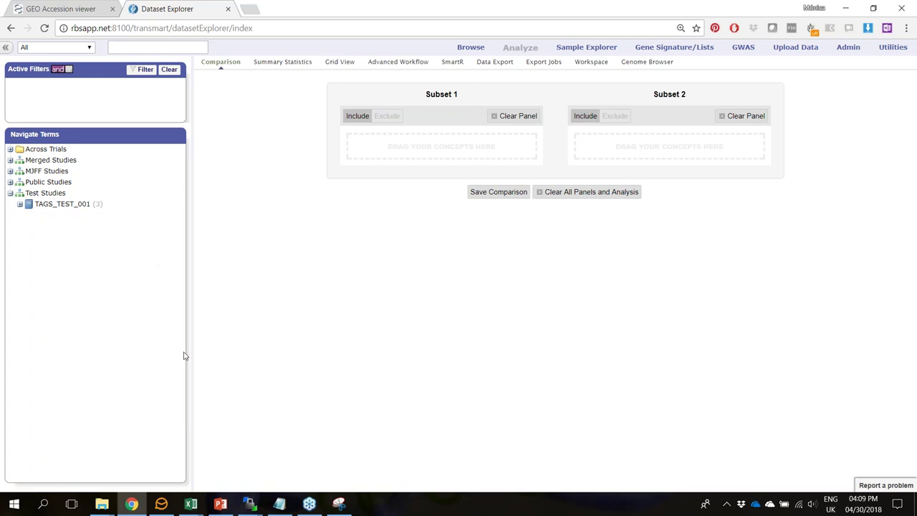
- Switch to the WinSCP session for Test Studies and view the saved server connection's login settings
mouse_move(248, 507)
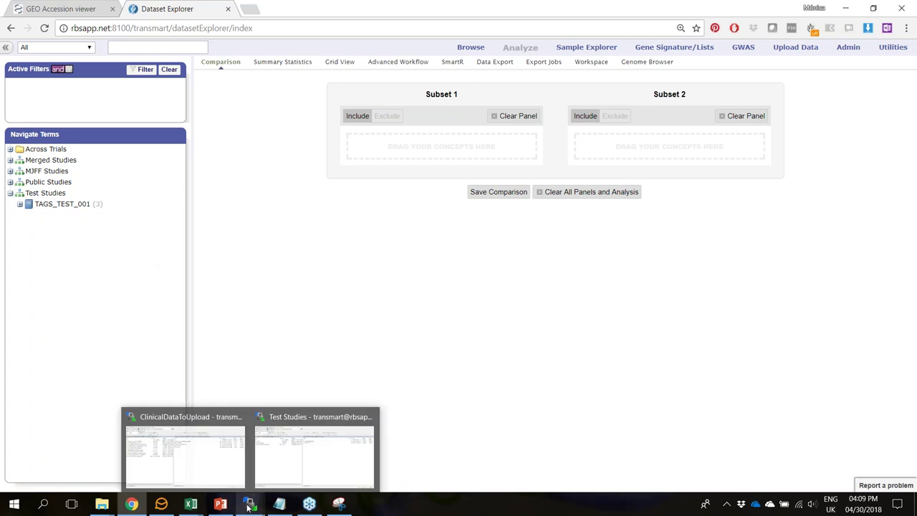
left_click(217, 458)
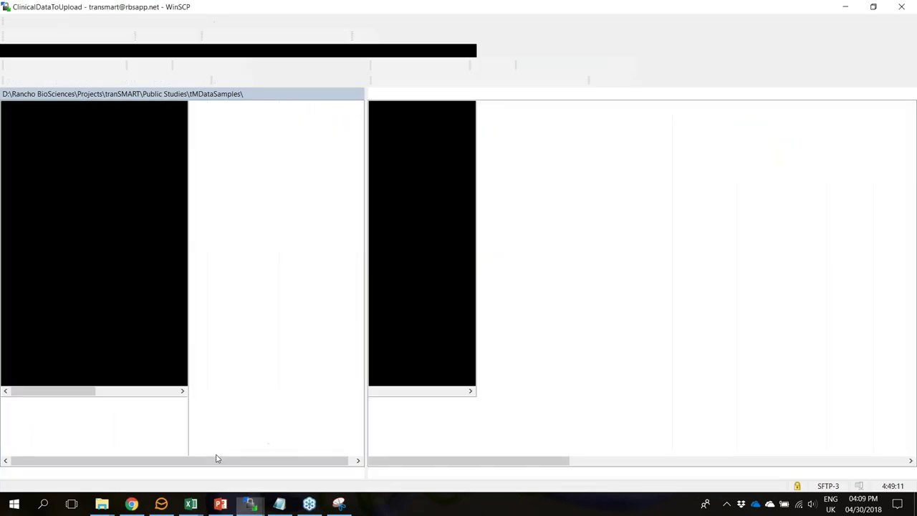
mouse_move(248, 505)
left_click(289, 480)
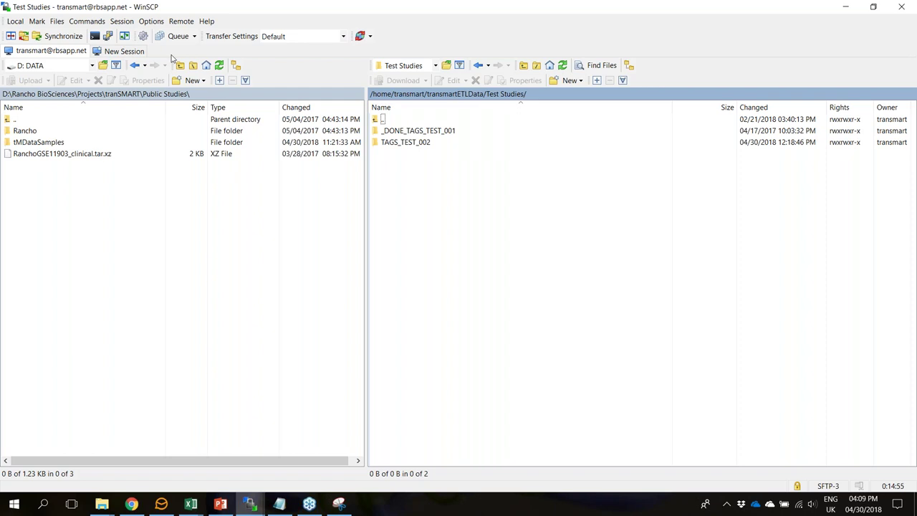
left_click(117, 53)
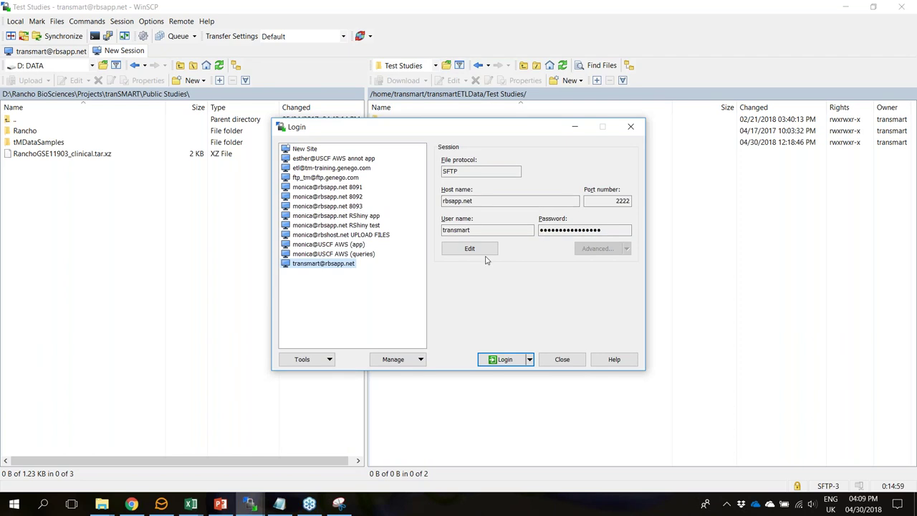
left_click(562, 360)
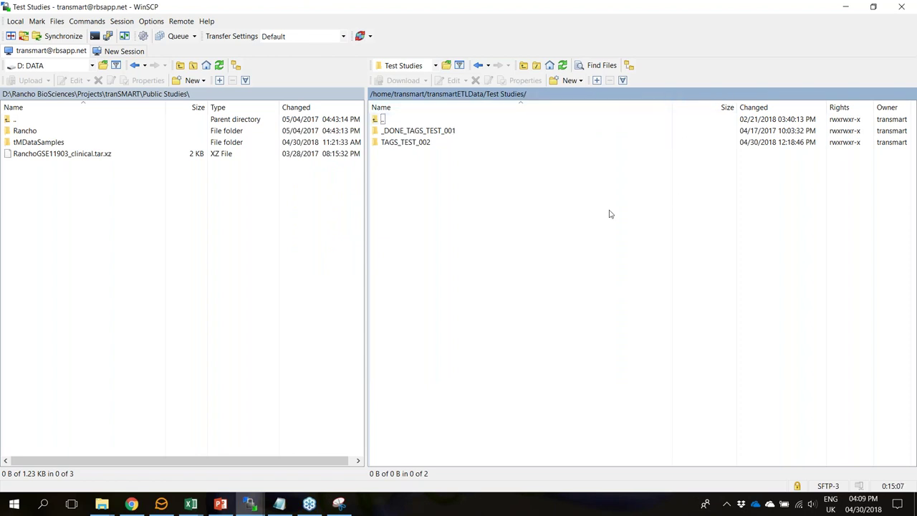
- Go up to the server folder /home/transmart, look into tMDataLoader, and open the transmartETLData folder
left_click(414, 97)
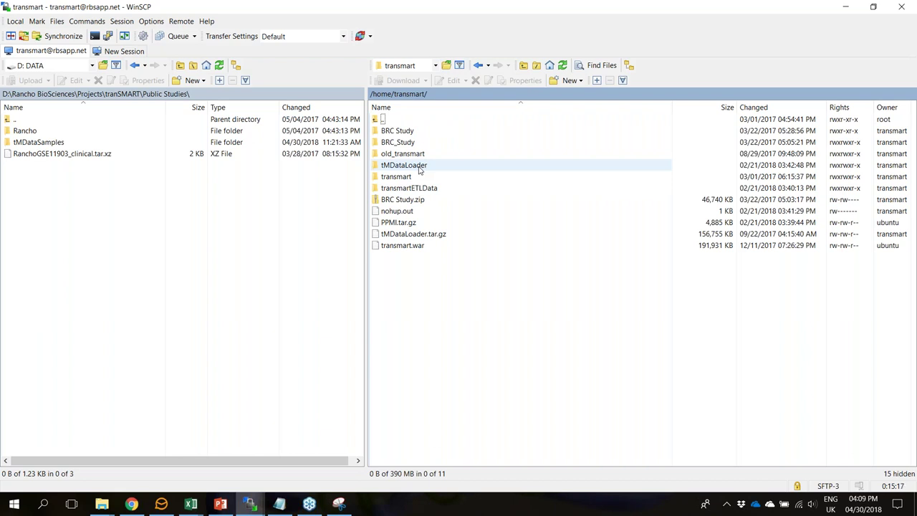
double_click(419, 170)
double_click(383, 119)
left_click(409, 188)
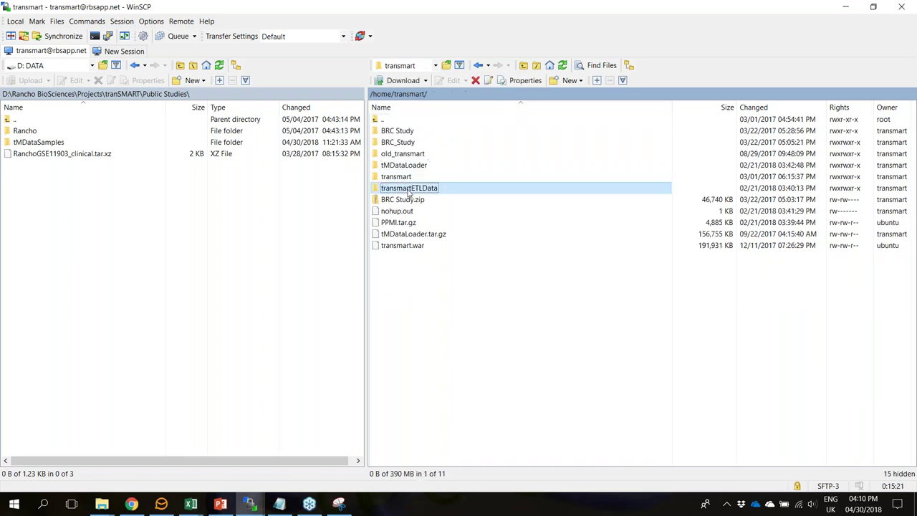
double_click(409, 189)
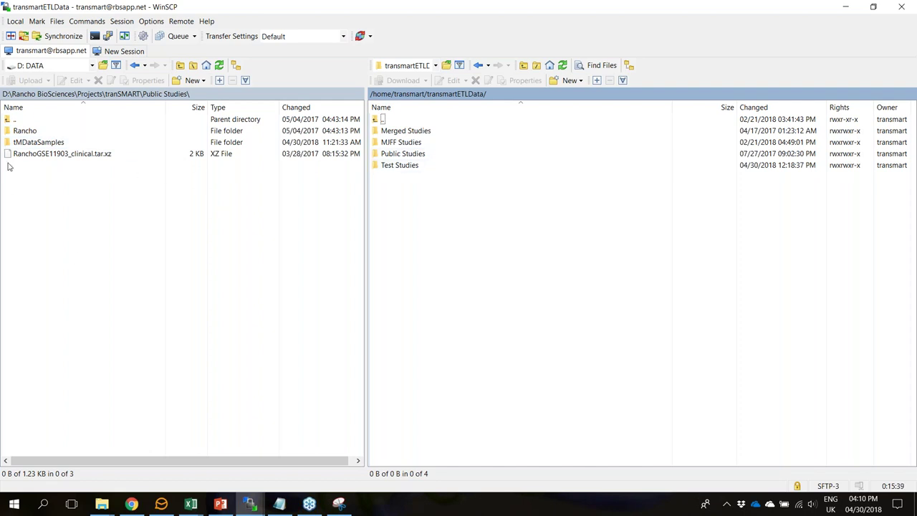
- Open the local tMDataSamples folder and view the server's Public Studies folder, returning to transmartETLData
double_click(32, 142)
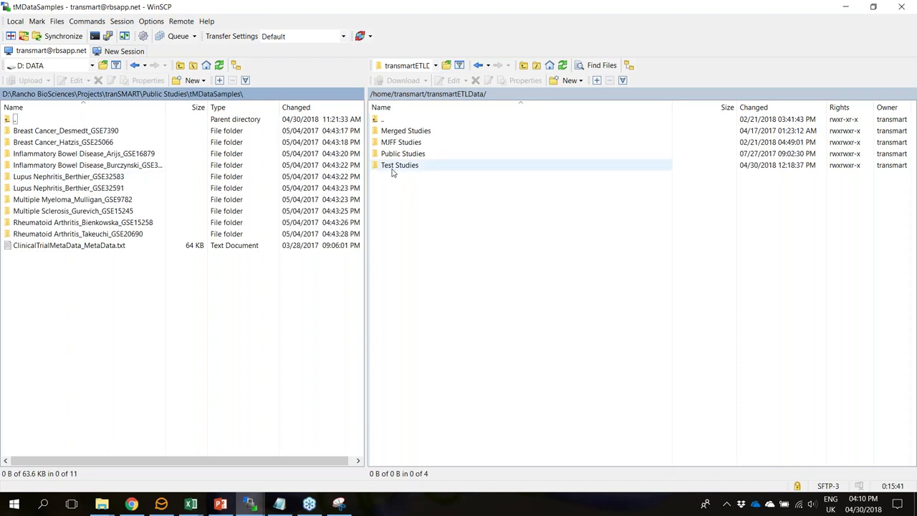
double_click(401, 153)
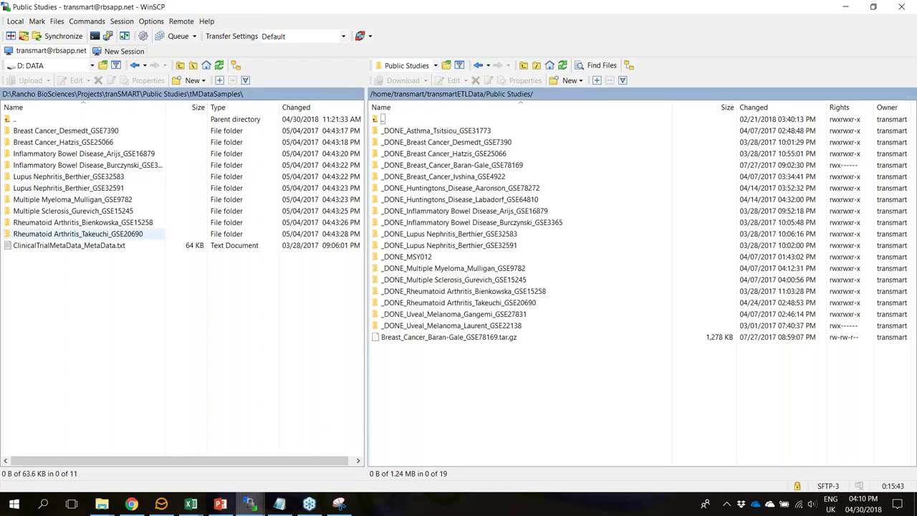
key("Tab")
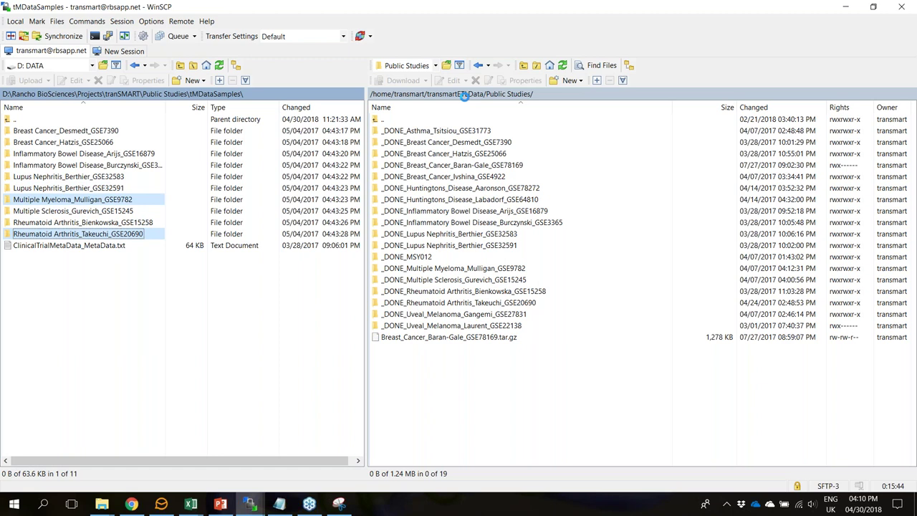
left_click(465, 99)
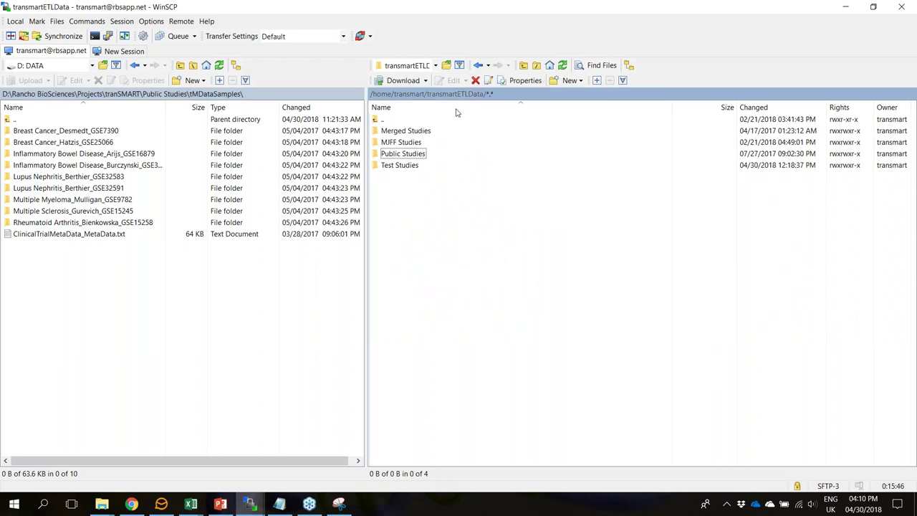
- Open the server folder Test Studies/TAGS_TEST_002/ClinicalDataToUpload to view the study's data files
double_click(403, 167)
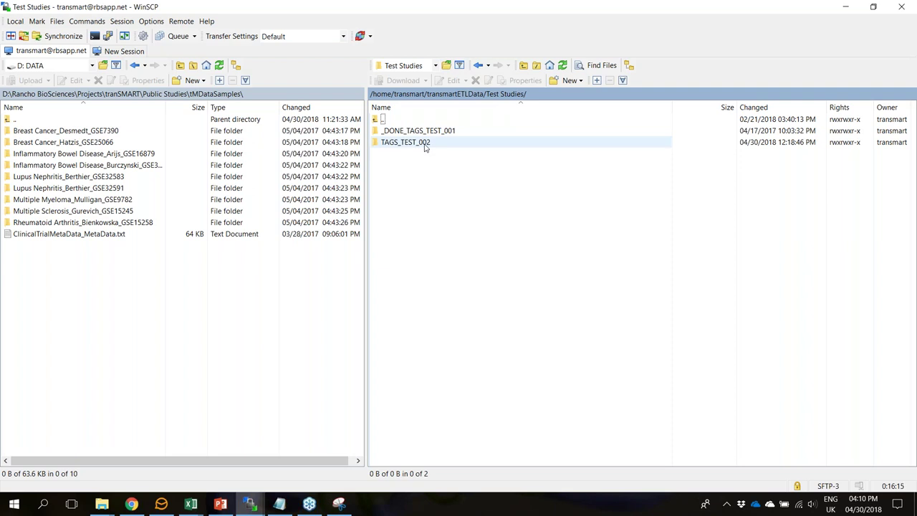
double_click(424, 146)
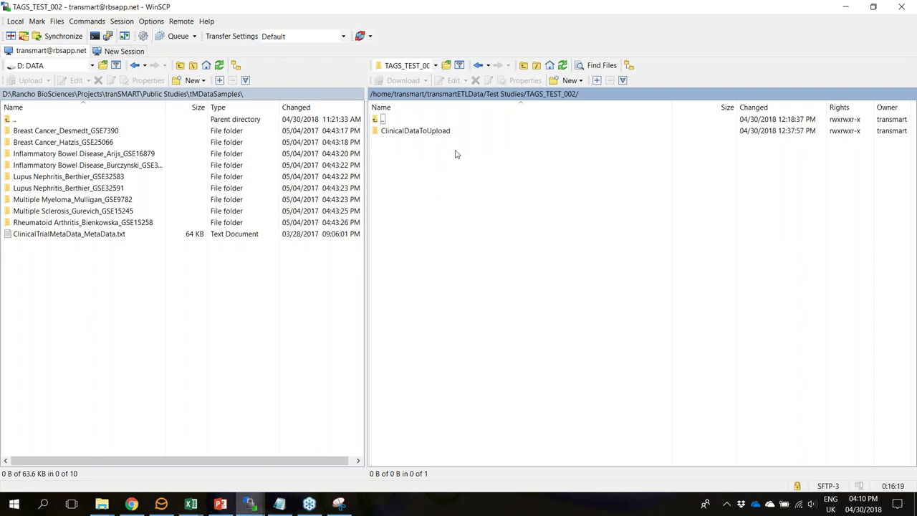
double_click(406, 133)
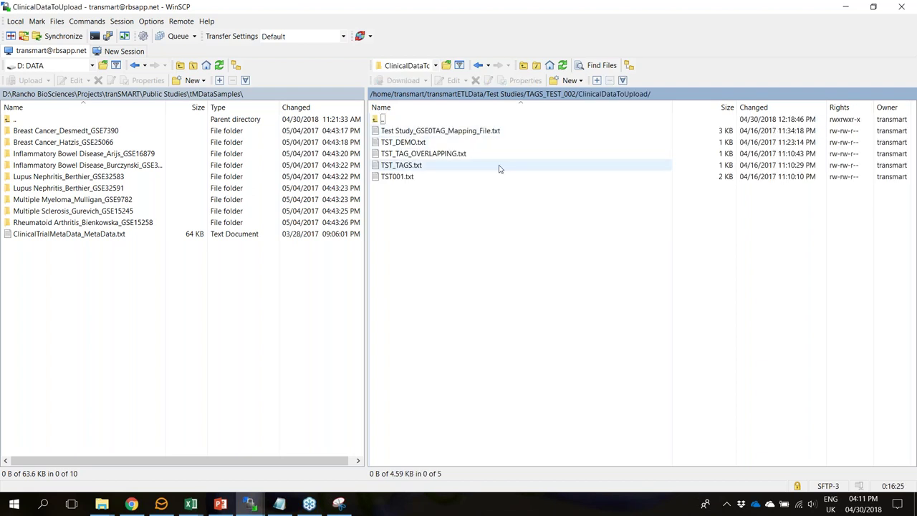
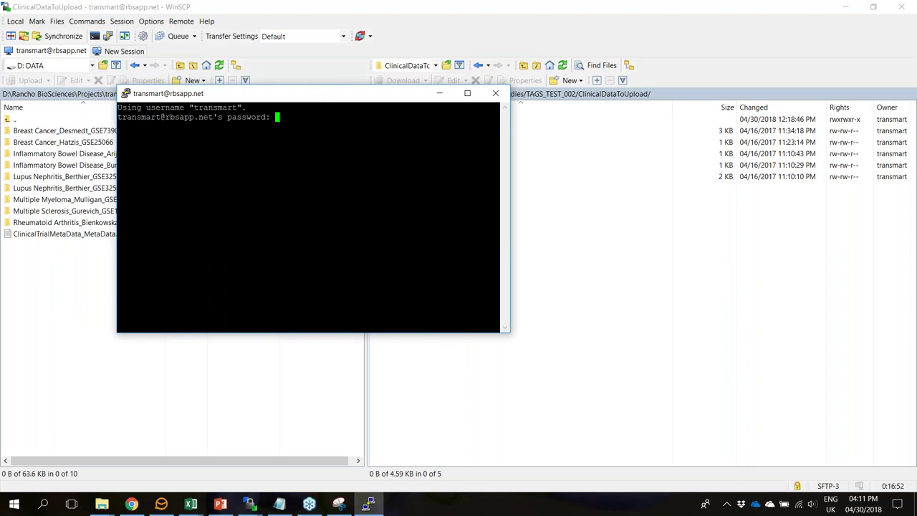
- Paste the account password into the terminal prompt and log in to the transmart server
key("alt+Tab")
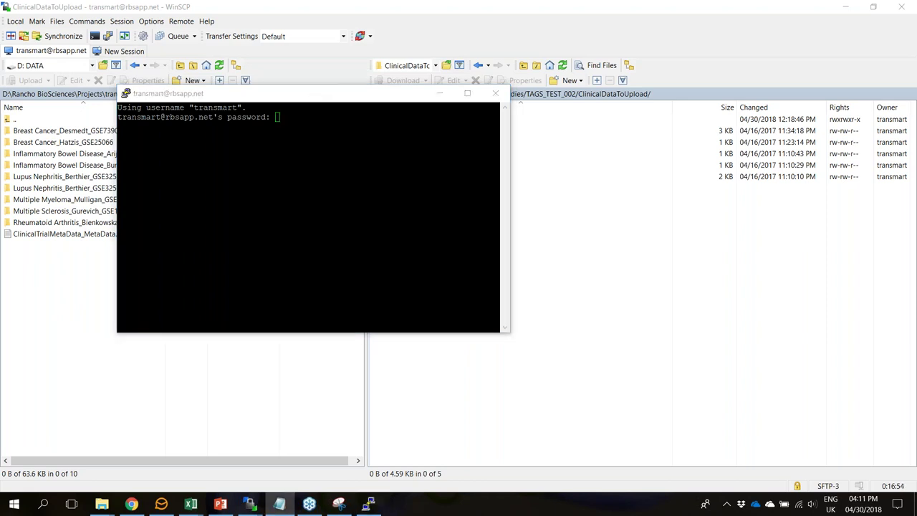
left_click(283, 127)
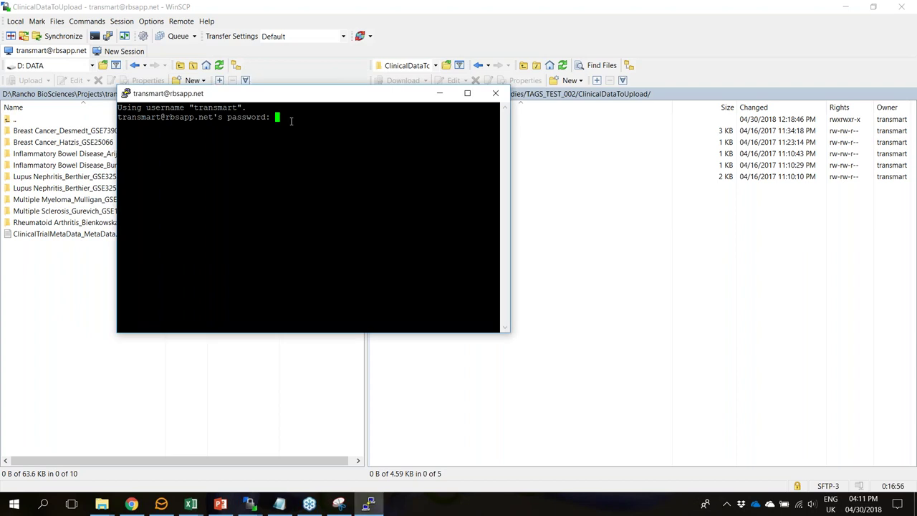
key("Return")
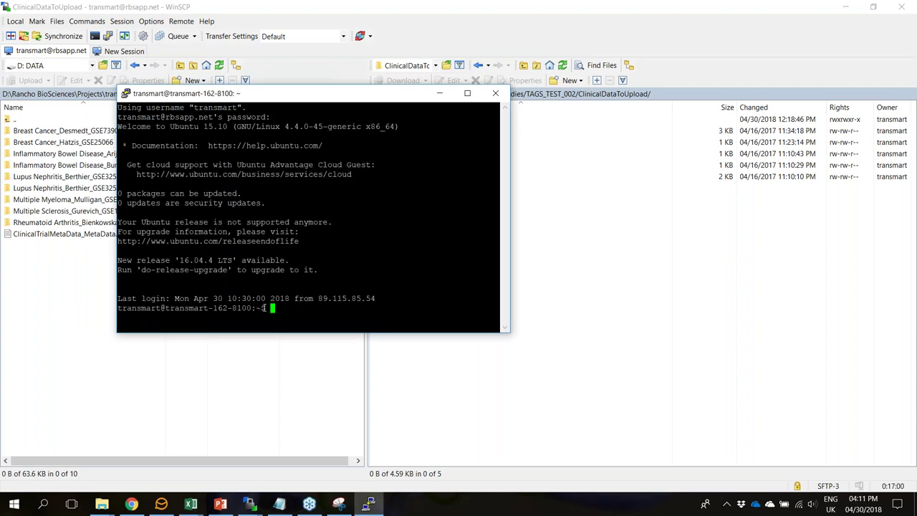
- Change the terminal's working directory to the loader folder with cd tMDataLoader
left_click(279, 504)
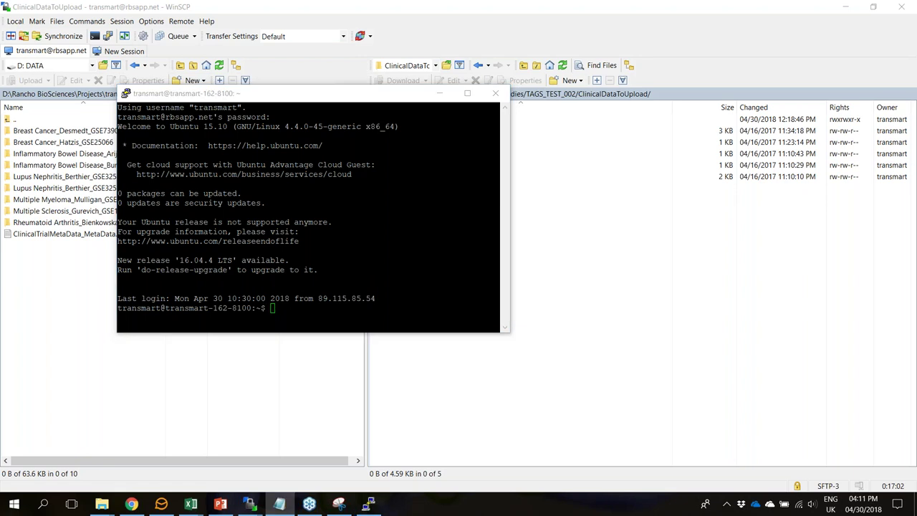
left_click(241, 301)
type("cd tMDataLoader")
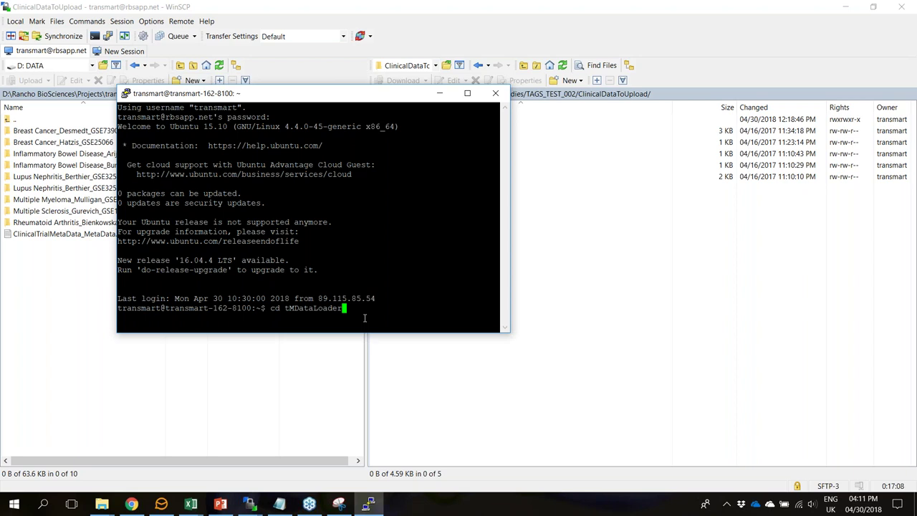
key("Return")
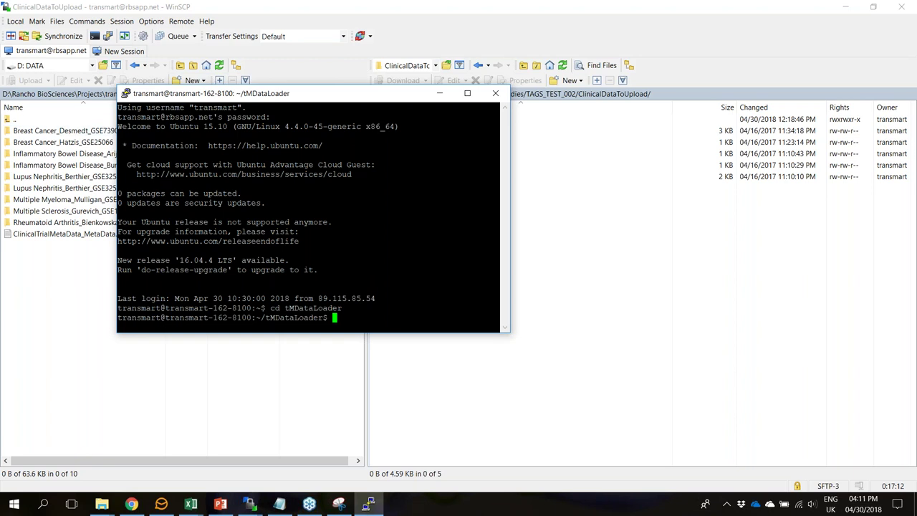
- Enlarge the terminal window and run java -jar tm_etl.jar -i -n --allow-non-unique-columns --secure-study to load the study
key("alt+Tab")
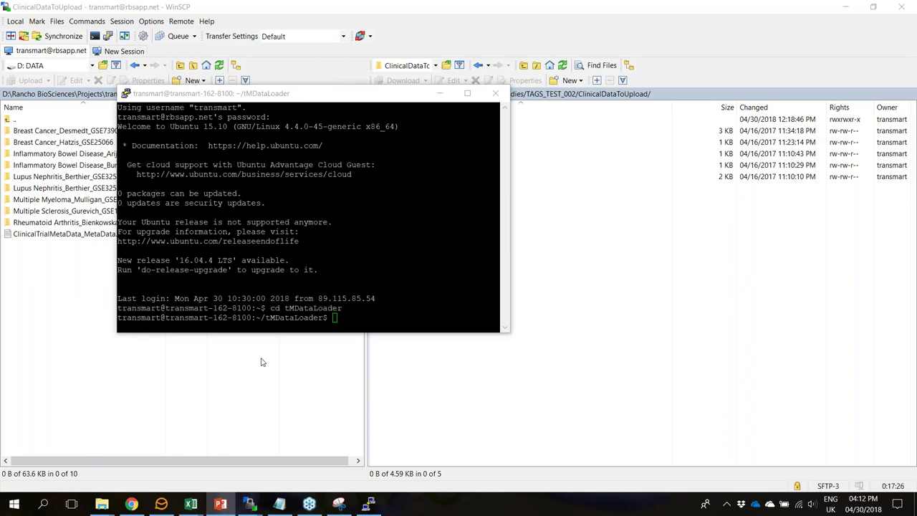
key("alt+Tab")
type("java -jar tm_etl.jar -i -n --allow-non-unique-columns --secure-study")
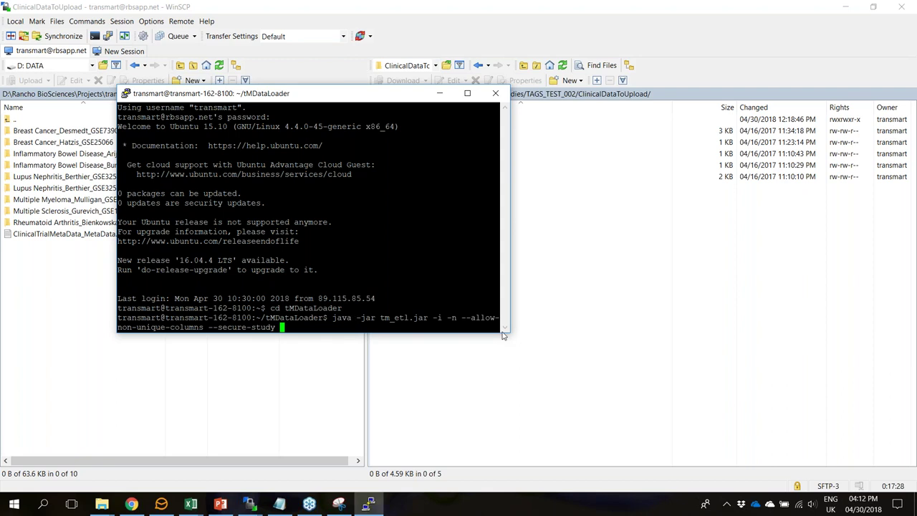
left_click_drag(504, 334, 680, 416)
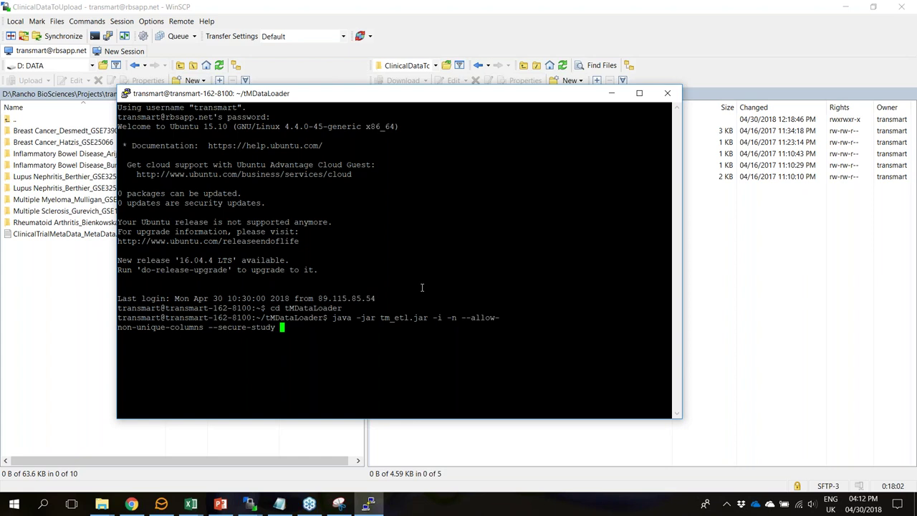
key("Return")
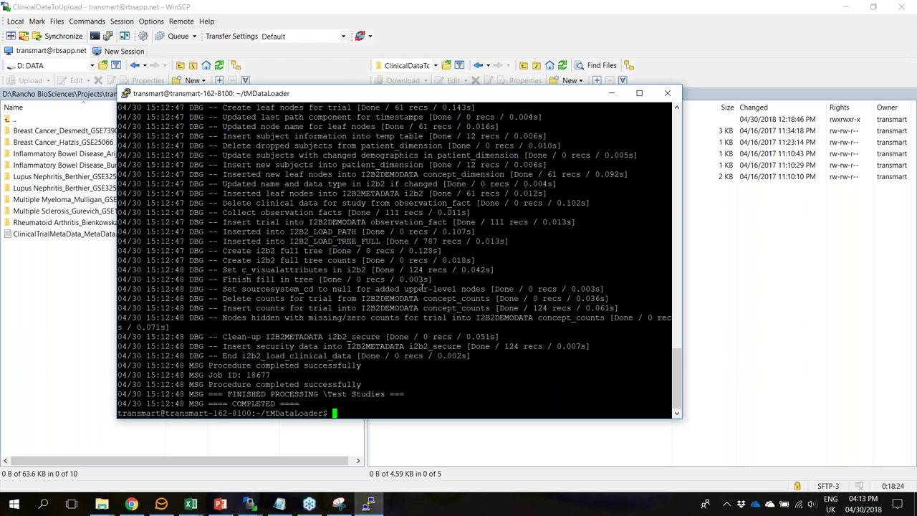
- Return to the server's Test Studies folder in WinSCP, refresh it, and open _DONE_TAGS_TEST_002 to check the processed data
left_click(775, 267)
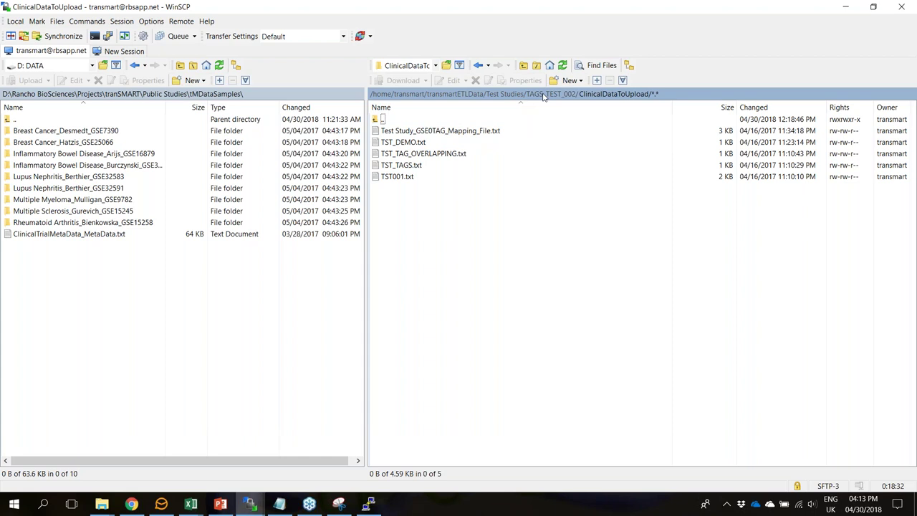
left_click(506, 96)
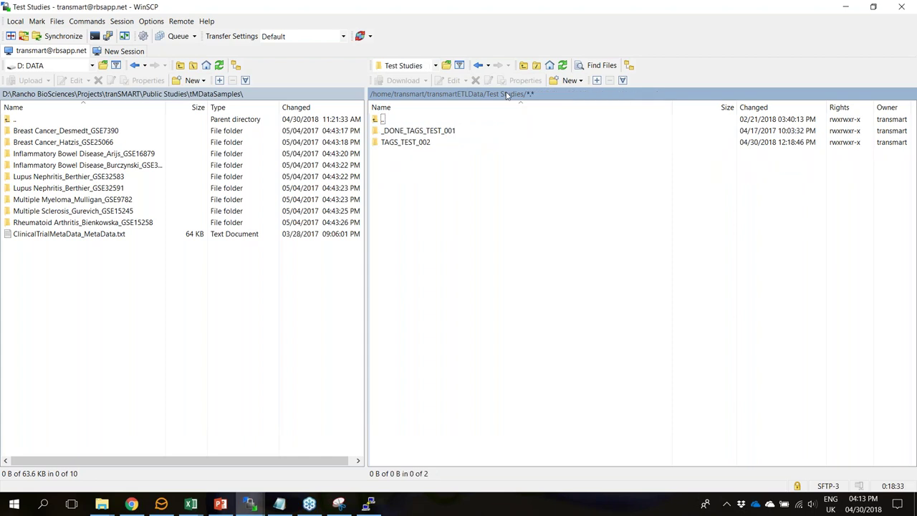
left_click(562, 67)
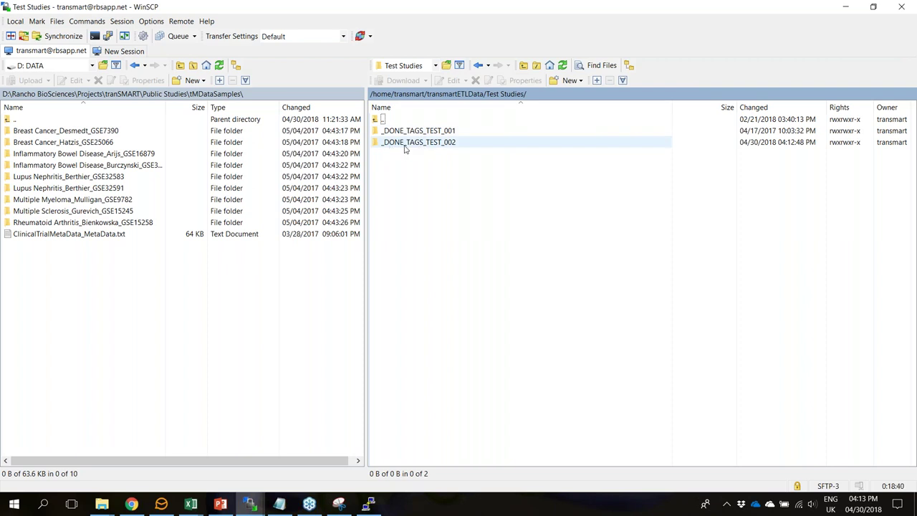
double_click(453, 144)
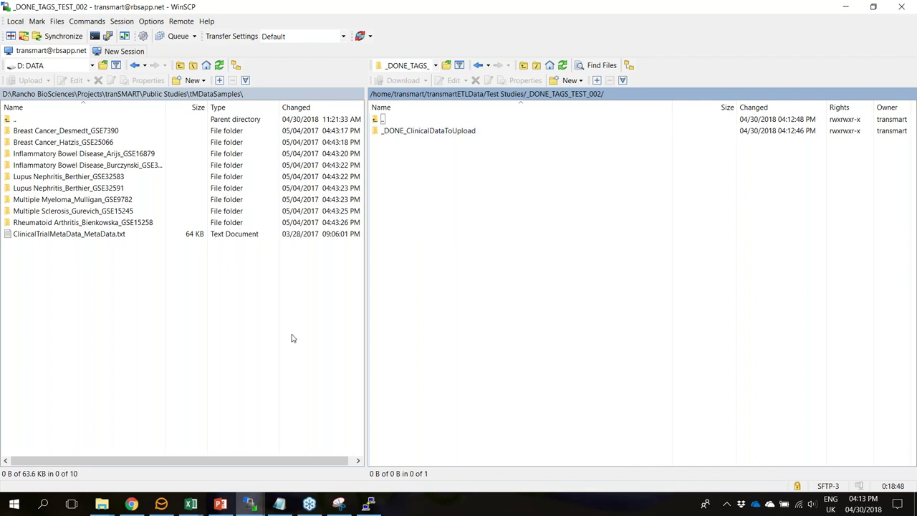
- Switch to Chrome and reload the tranSMART Dataset Explorer page
left_click(131, 504)
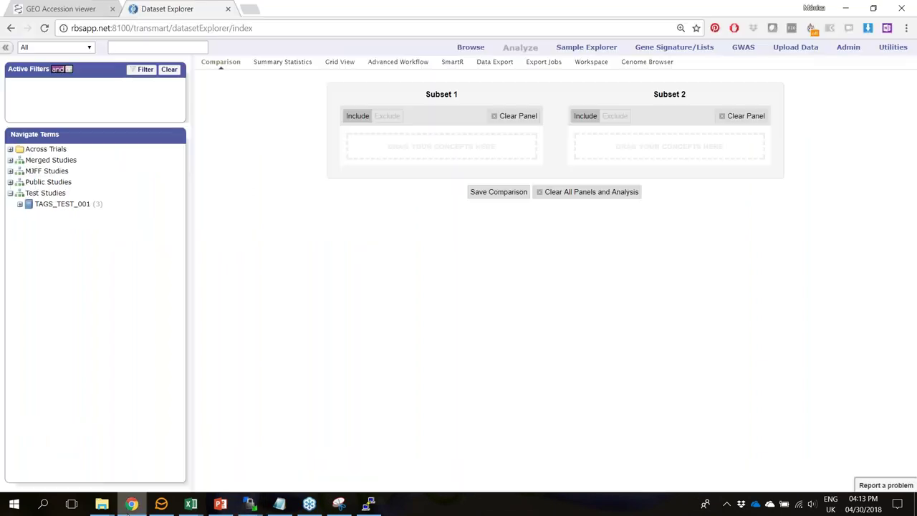
left_click(214, 28)
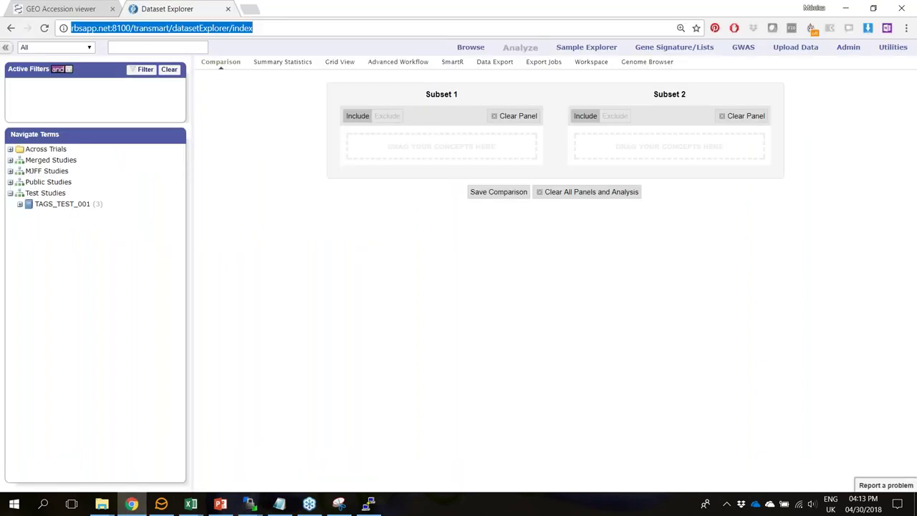
key("Return")
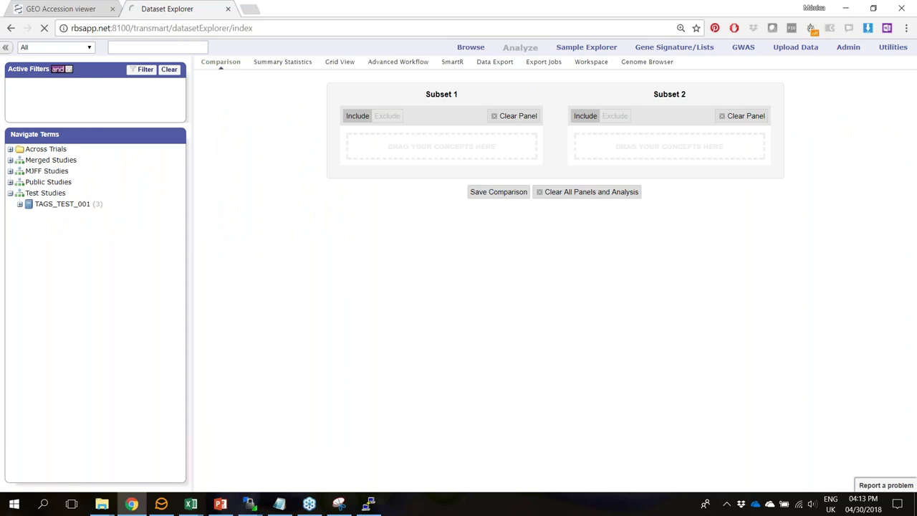
- Expand TAGS_TEST_002 under Test Studies, including its GSE0TAG and Subjects folders, to check the loaded study tree
left_click(10, 193)
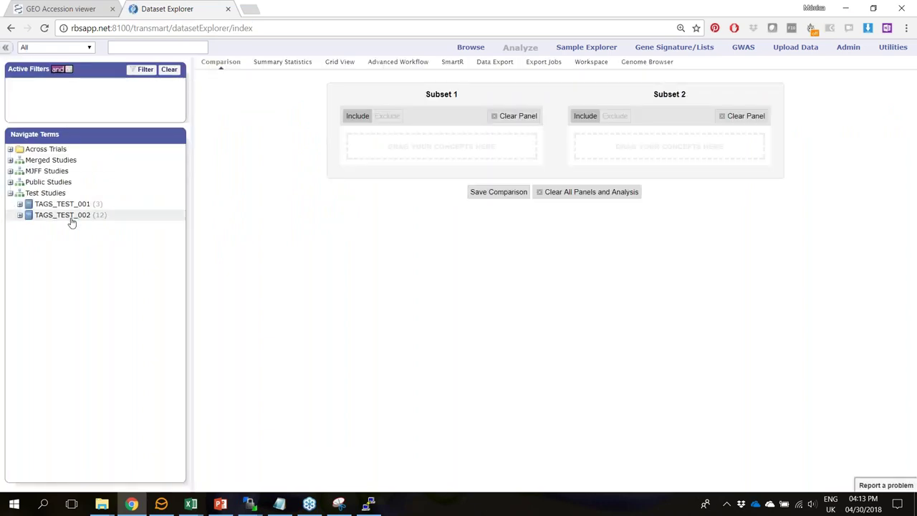
left_click(19, 214)
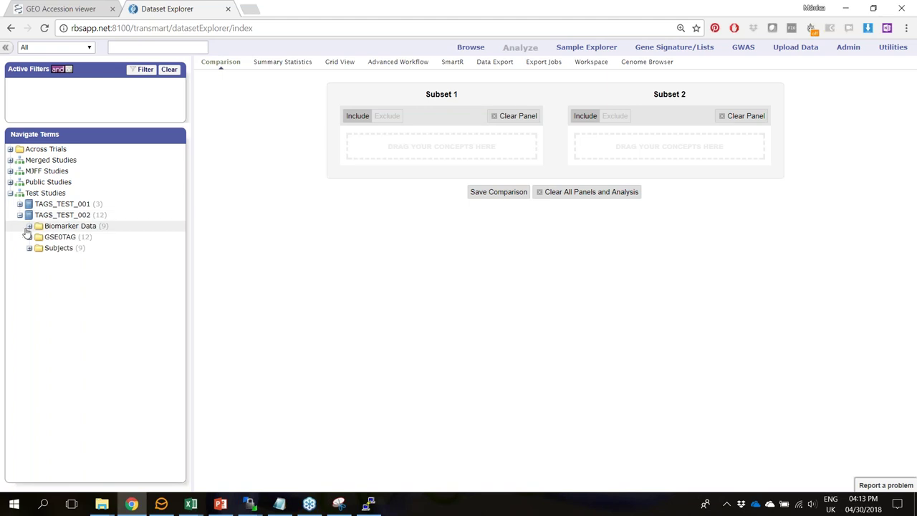
left_click(30, 236)
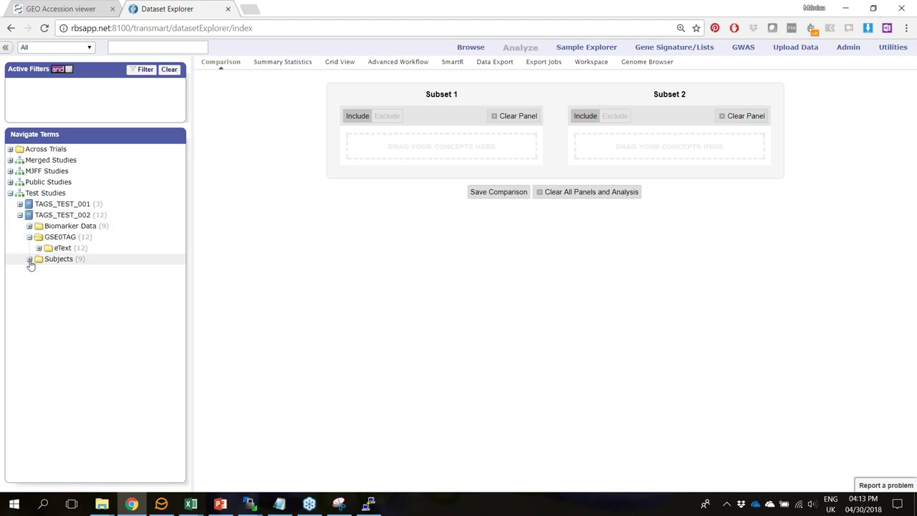
left_click(29, 259)
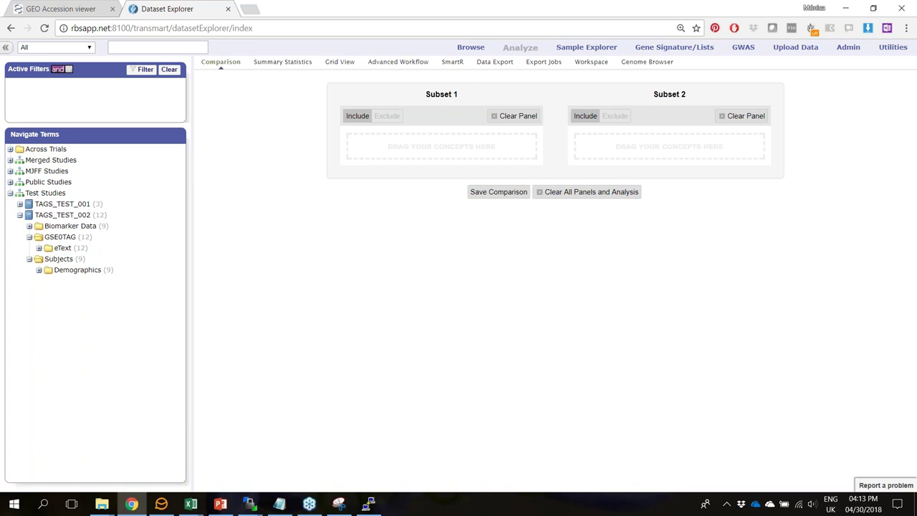
- Switch to the PuTTY terminal and examine the final messages of the study load log
left_click(367, 504)
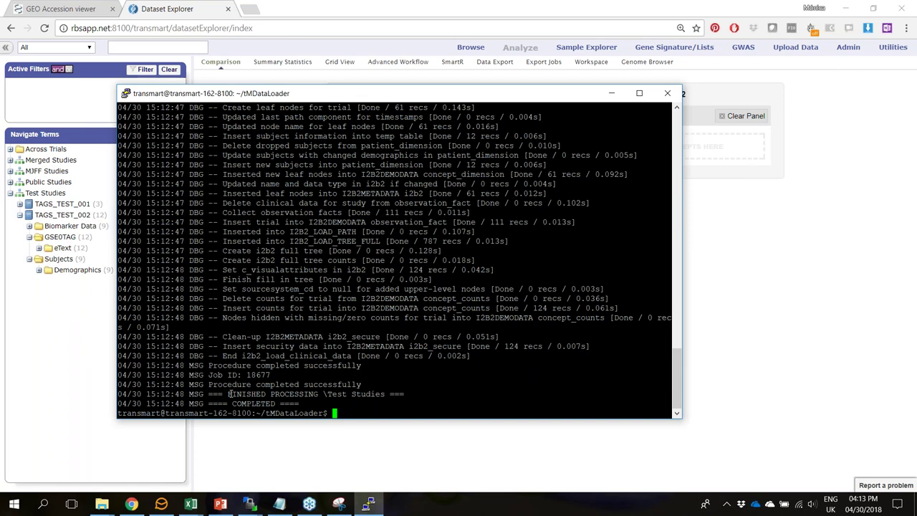
left_click_drag(208, 385, 364, 384)
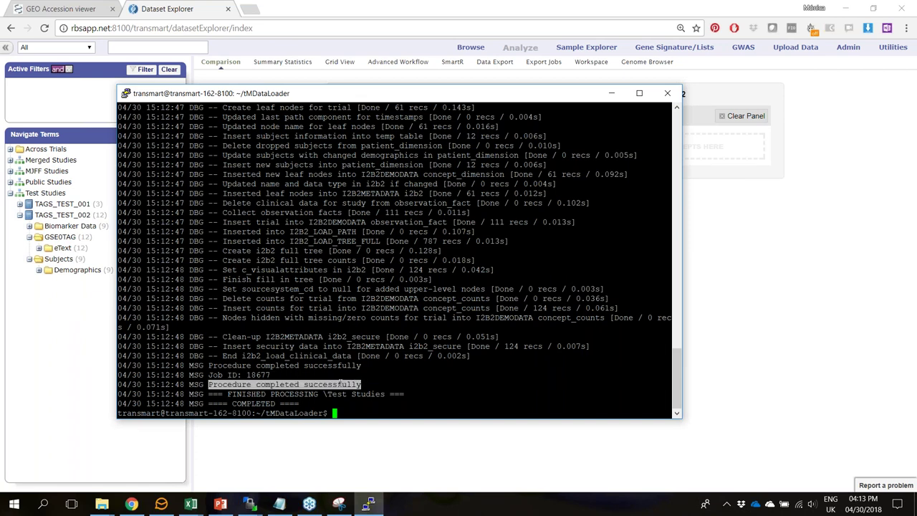
key("alt+Tab")
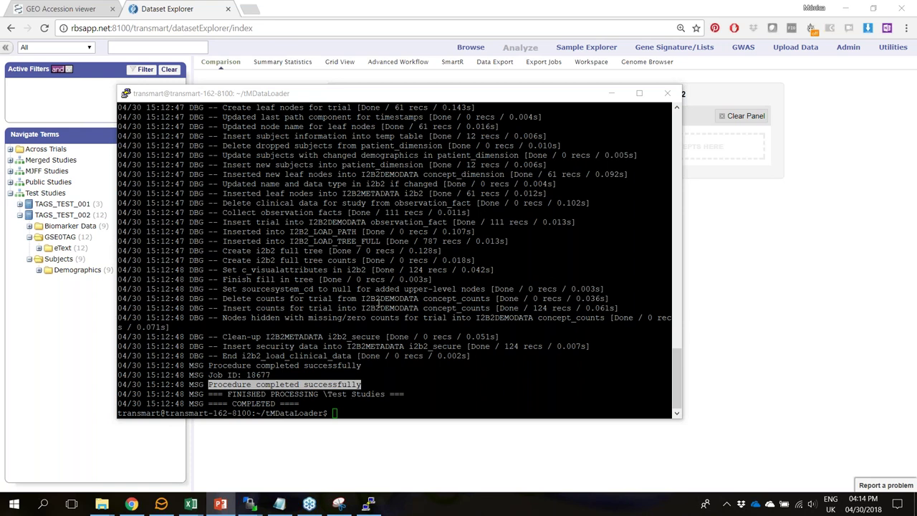
left_click_drag(408, 99, 462, 94)
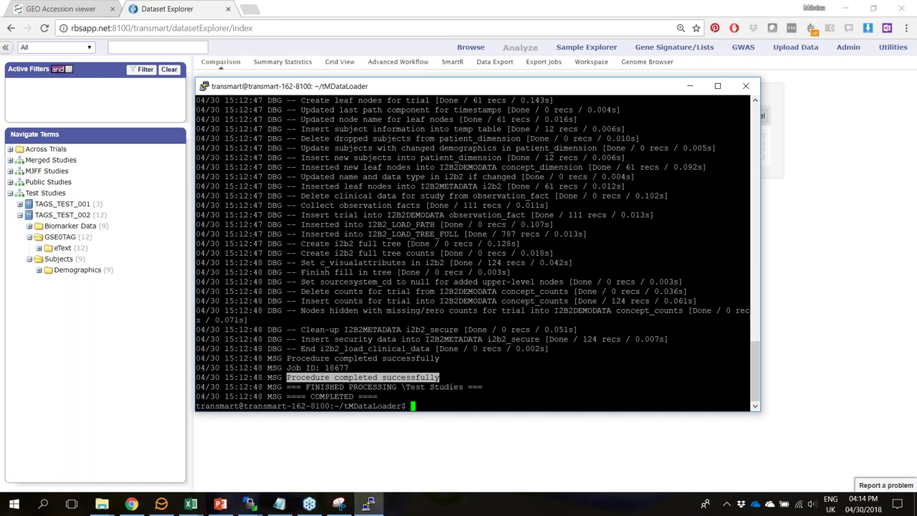
key("alt+Tab")
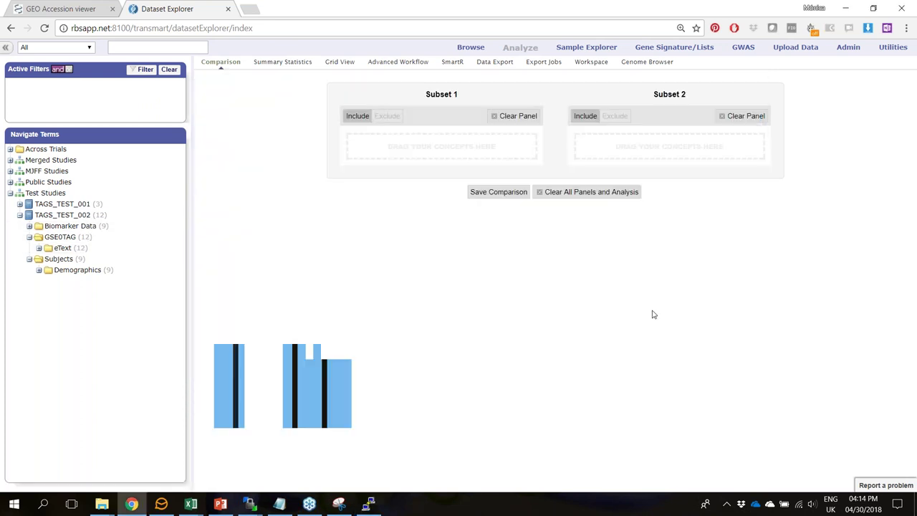
left_click(369, 504)
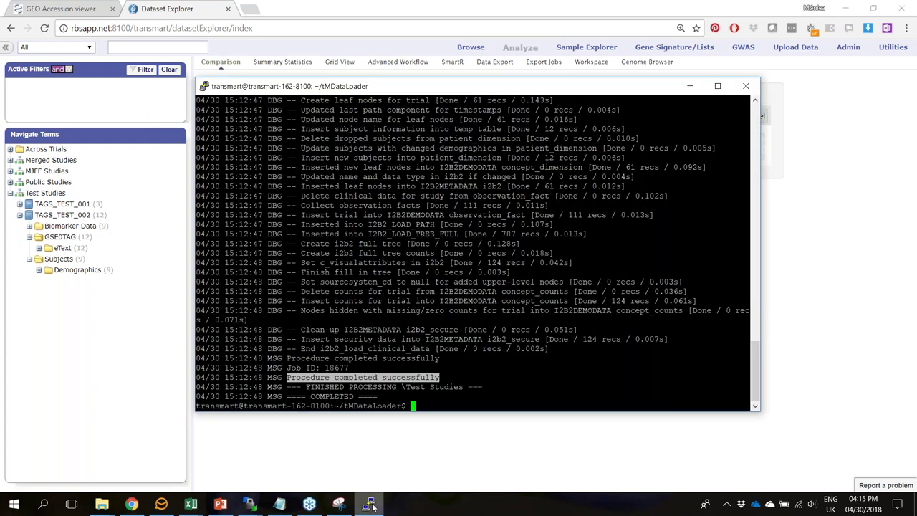
- Switch to WinSCP, open TST_DEMO.txt in the _DONE_ClinicalDataToUpload folder, and check its STUDY_ID column
left_click(250, 504)
left_click(291, 467)
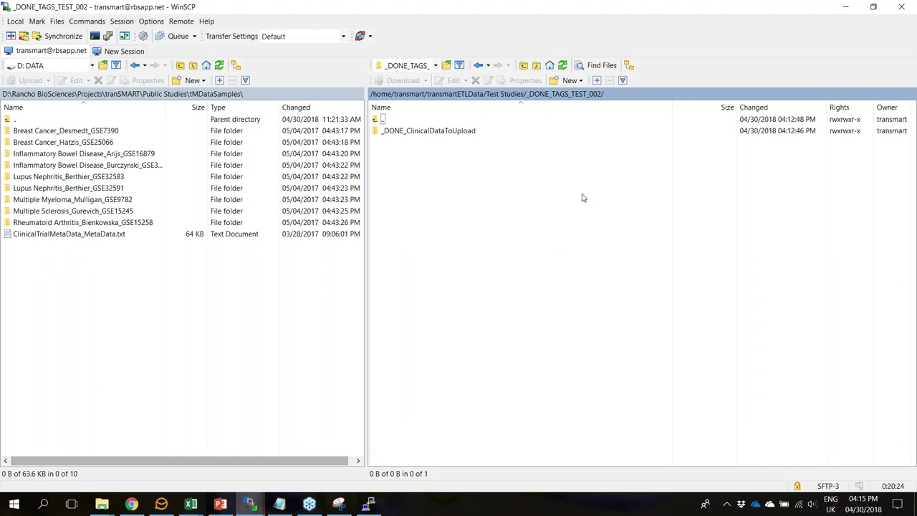
double_click(477, 136)
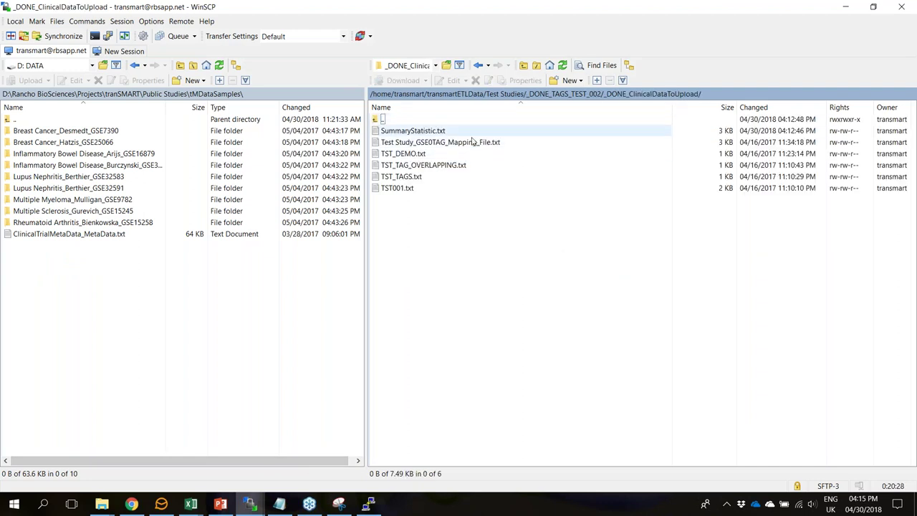
double_click(419, 154)
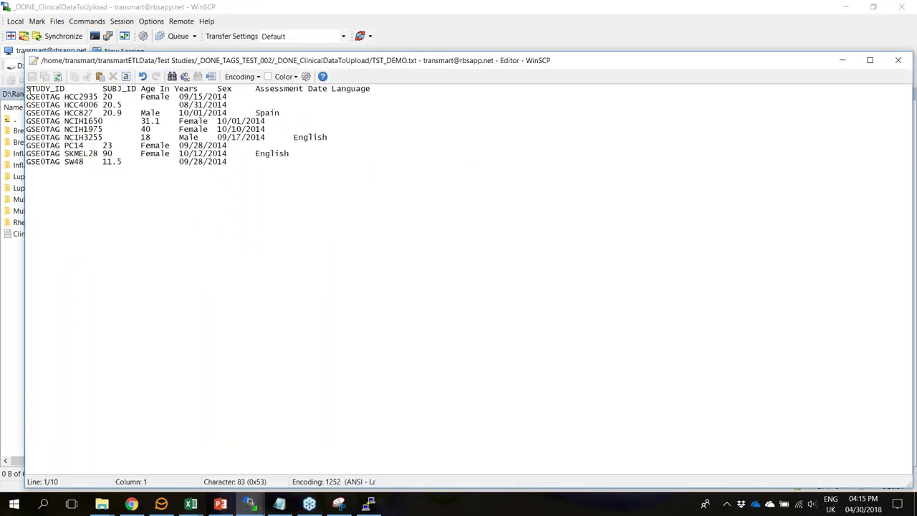
mouse_move(27, 88)
left_mouse_down()
mouse_move(63, 88)
mouse_move(26, 97)
left_mouse_up()
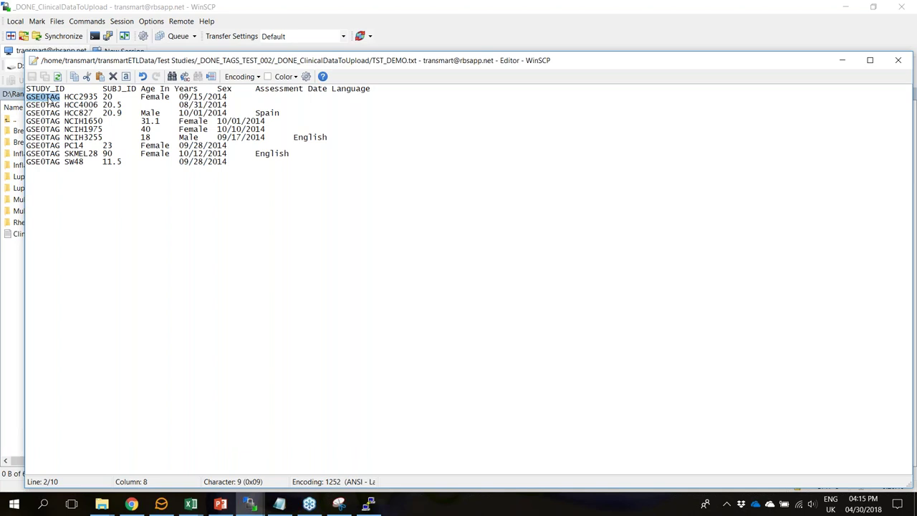
left_click(845, 62)
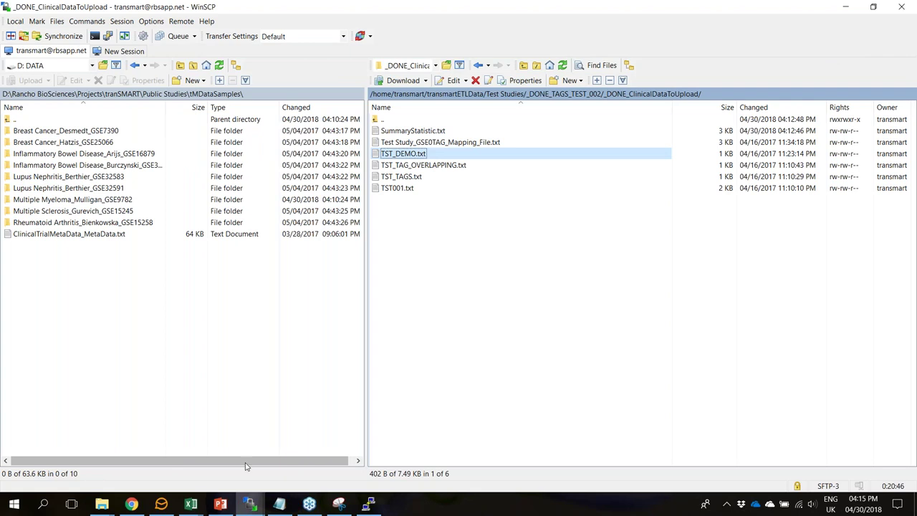
- Switch to Chrome, add TAGS_TEST_002 to Subset 1, and display its Grid View to check the trial ID
left_click(132, 505)
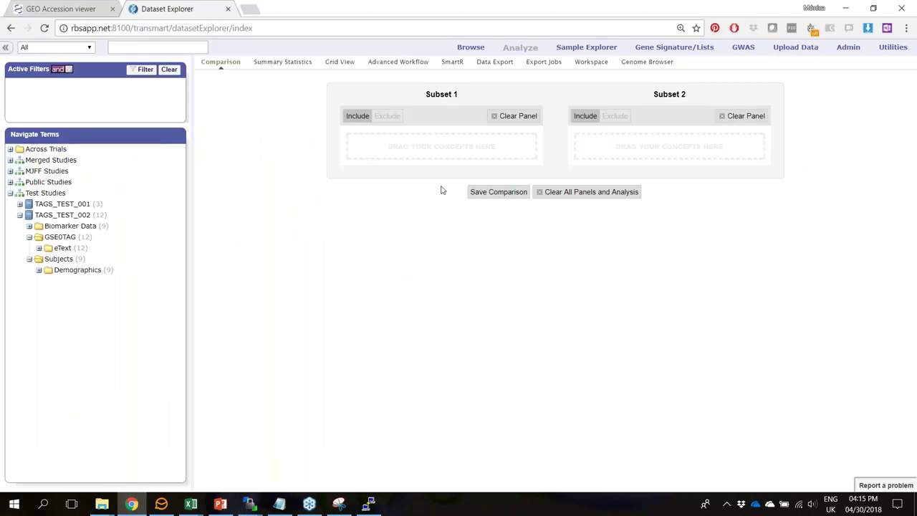
left_click_drag(63, 215, 393, 143)
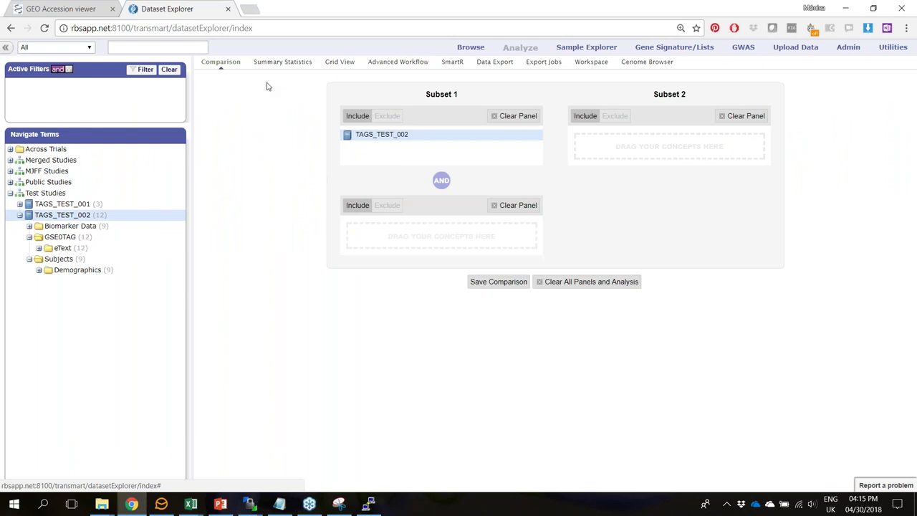
left_click(338, 62)
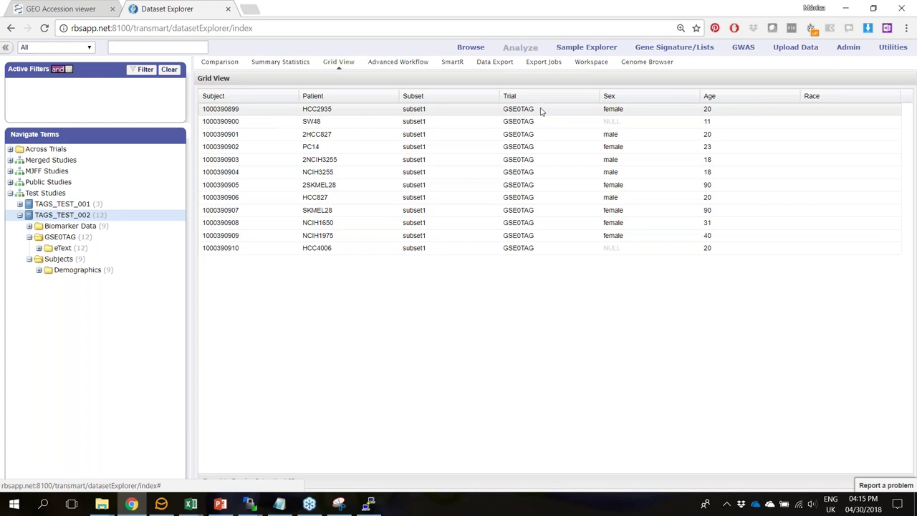
- Delete the study from the PuTTY terminal by running java -jar tm_etl.jar -i -n --delete-study-by-id GSE0TAG, and check the final log messages
left_click(369, 504)
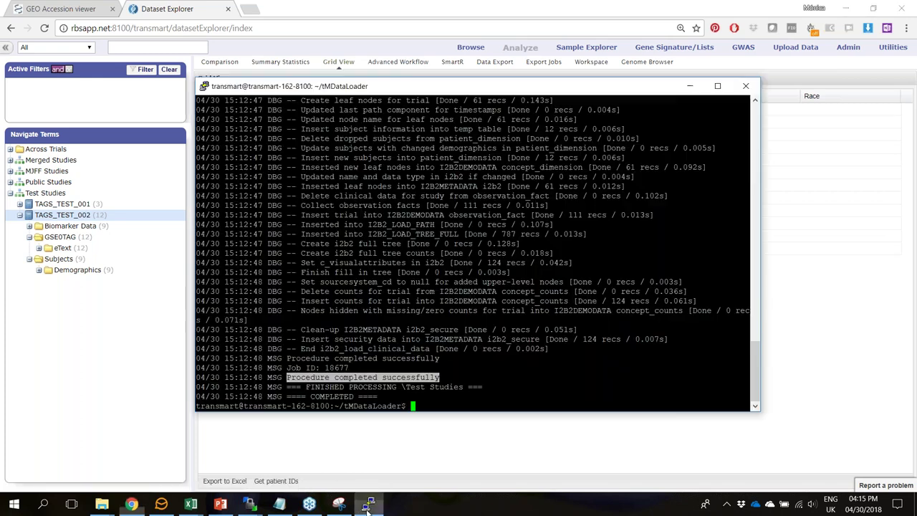
left_click(279, 504)
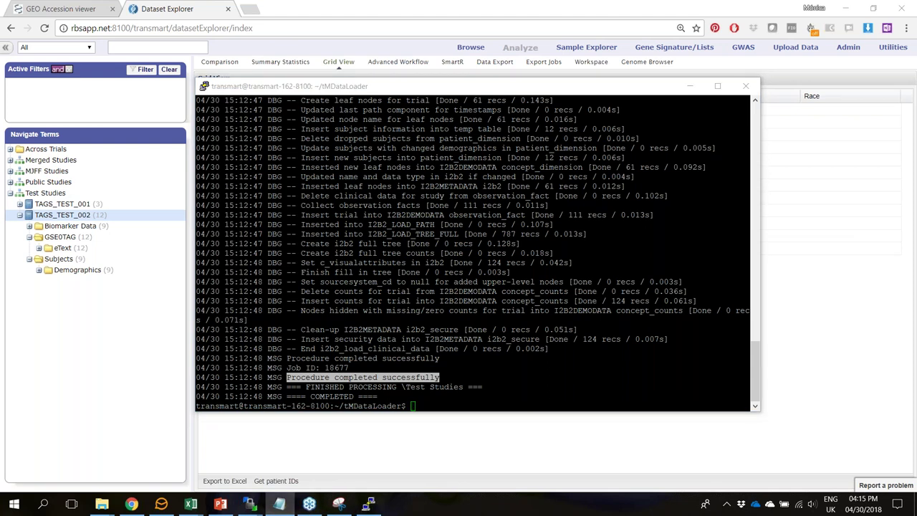
right_click(416, 406)
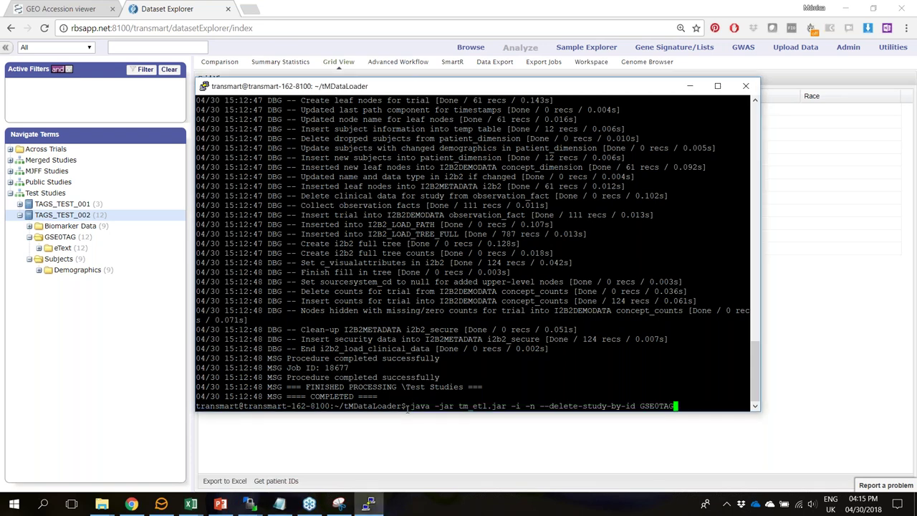
left_click_drag(461, 406, 525, 405)
left_click_drag(536, 406, 680, 405)
left_click(699, 402)
key("Return")
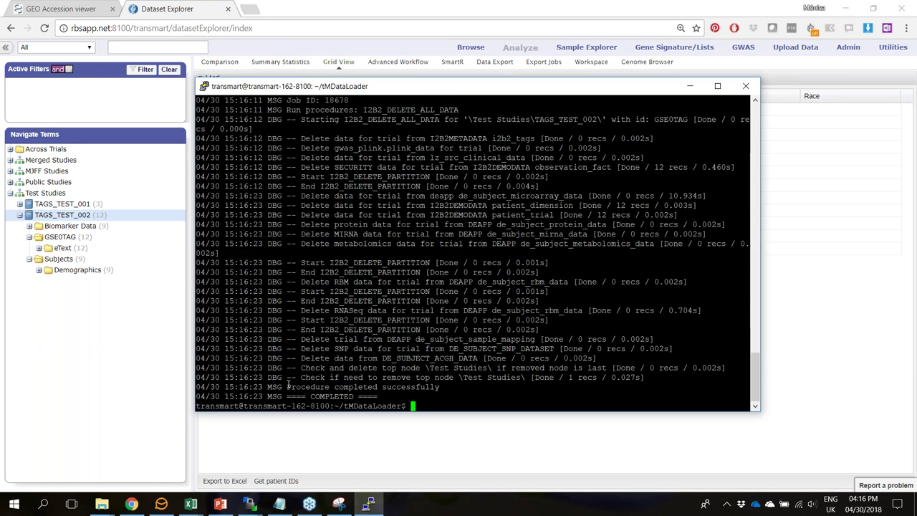
left_click_drag(288, 386, 440, 388)
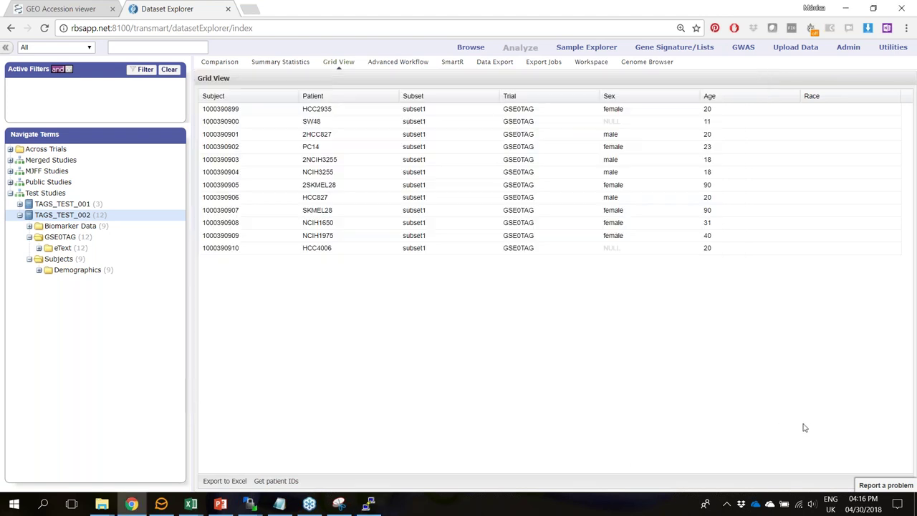
- Return to Chrome and reload the Dataset Explorer page to check the Test Studies folder after the deletion
left_click(808, 429)
left_click(275, 28)
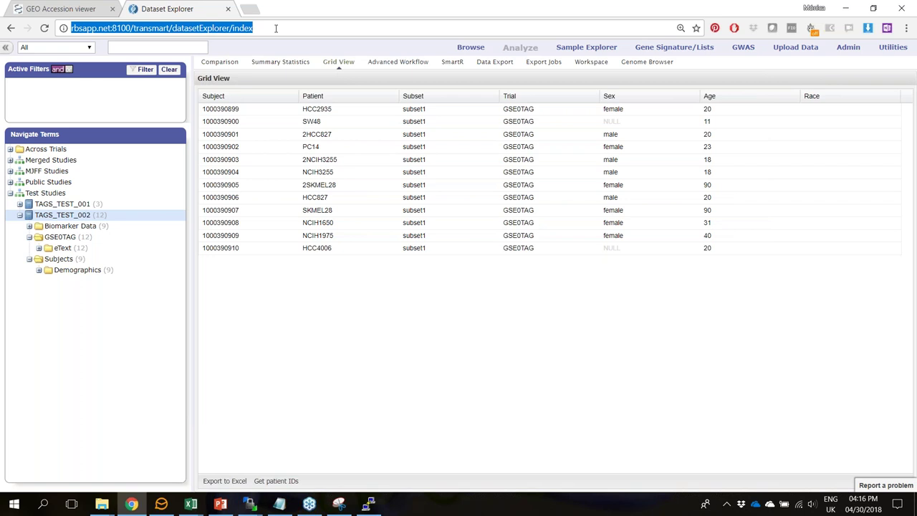
key("Return")
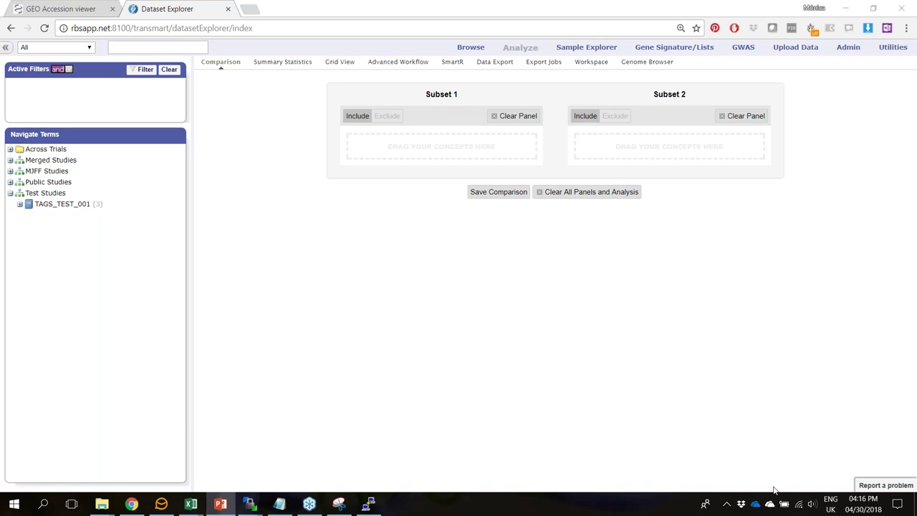
- Switch to the PowerPoint slide show and advance from the Loading Demo slide to the tMDataLoader slide
left_click(221, 505)
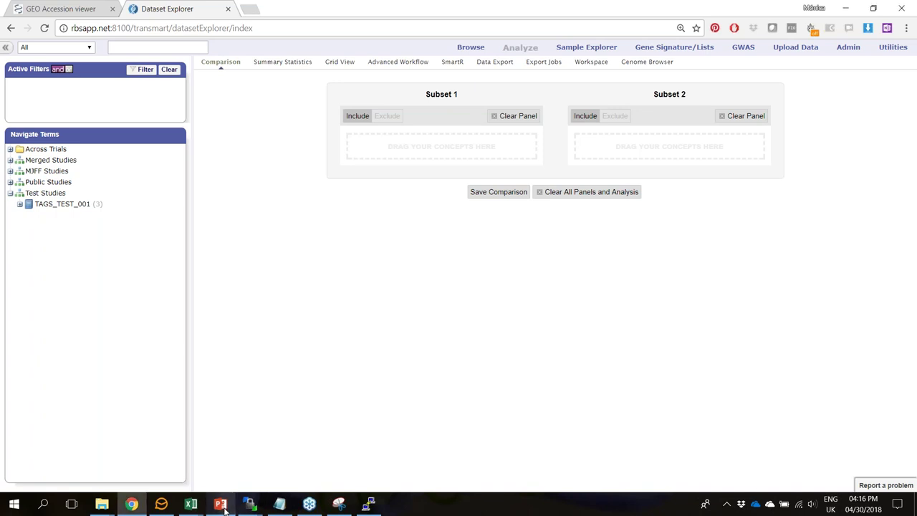
left_click(223, 505)
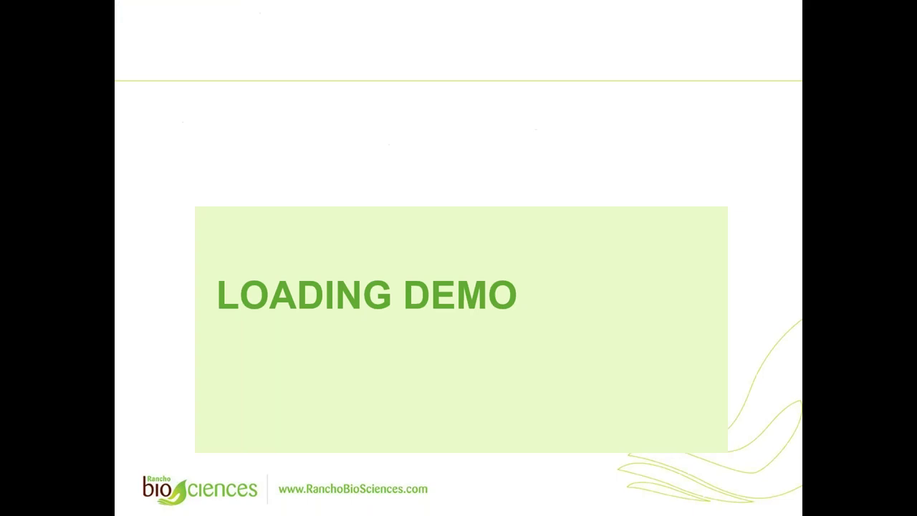
left_click(459, 263)
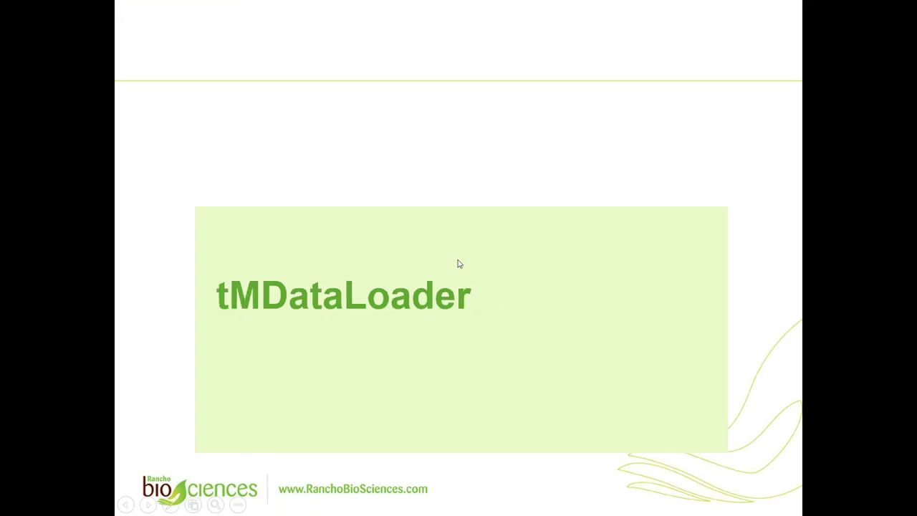